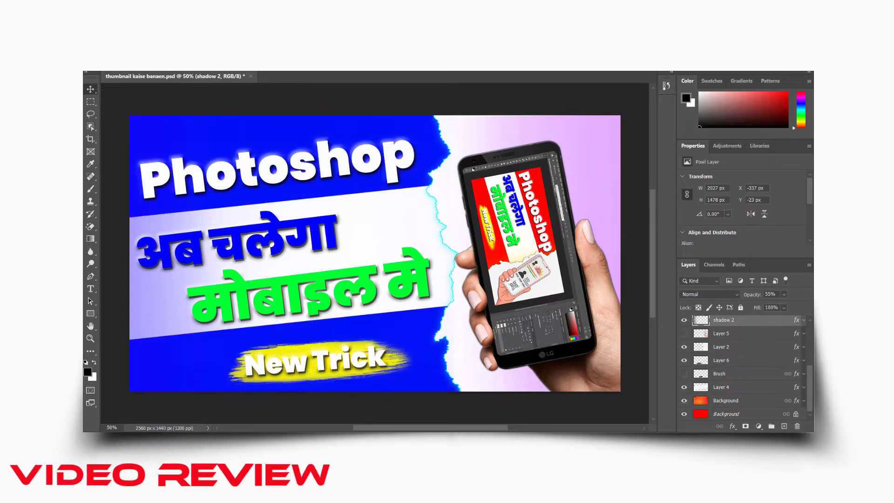
Launch Chrome and load photopea.com from the Google search box.
click(684, 386)
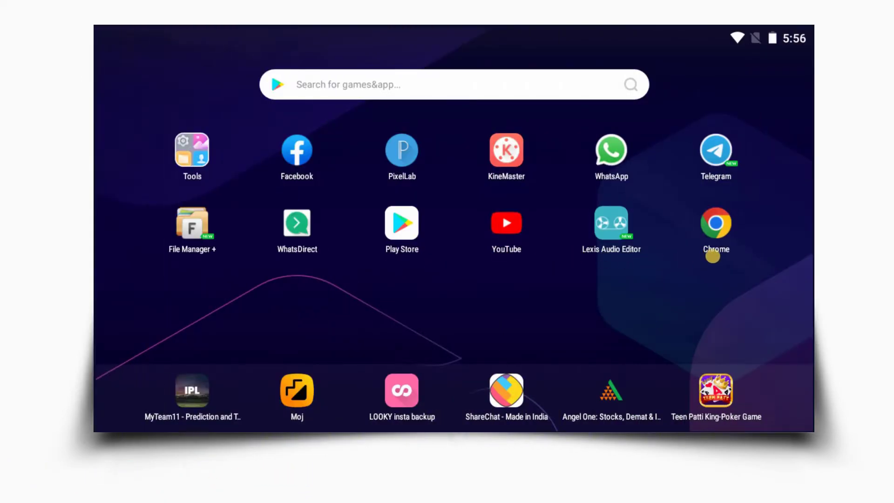
click(713, 240)
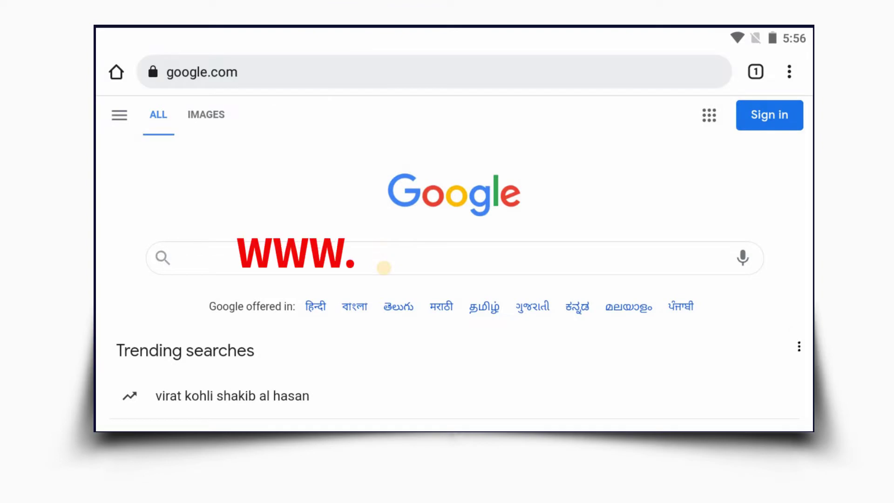
click(384, 268)
text(photopea)
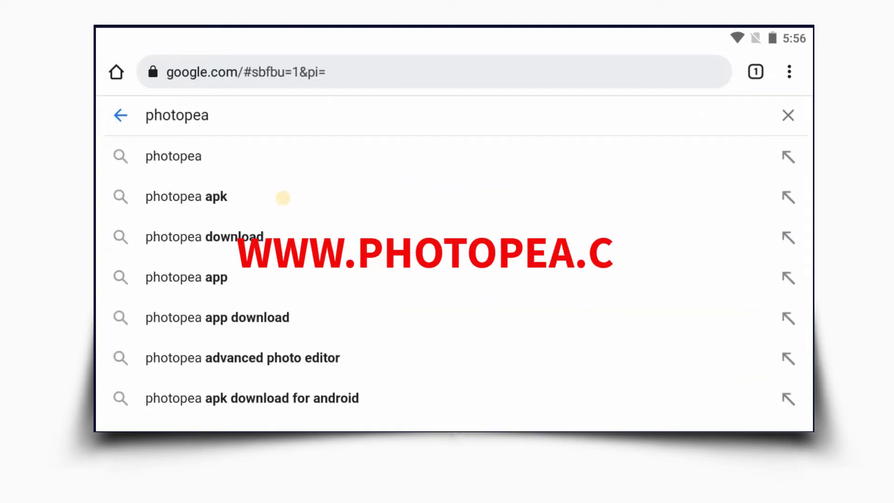
text(.com)
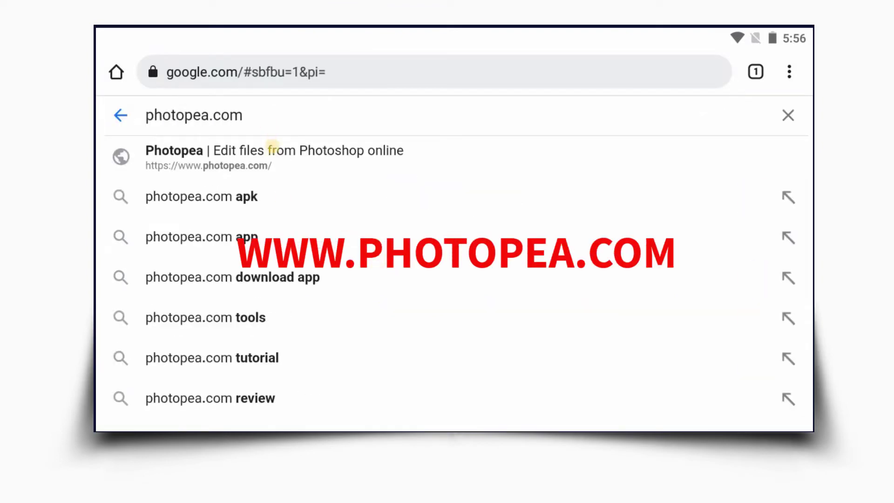
key(Return)
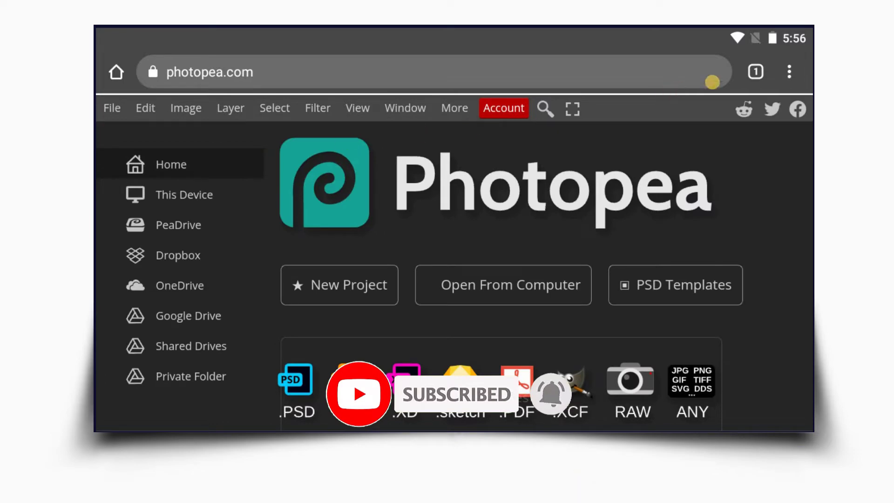
Enable Chrome's Desktop site option for Photopea.
click(789, 69)
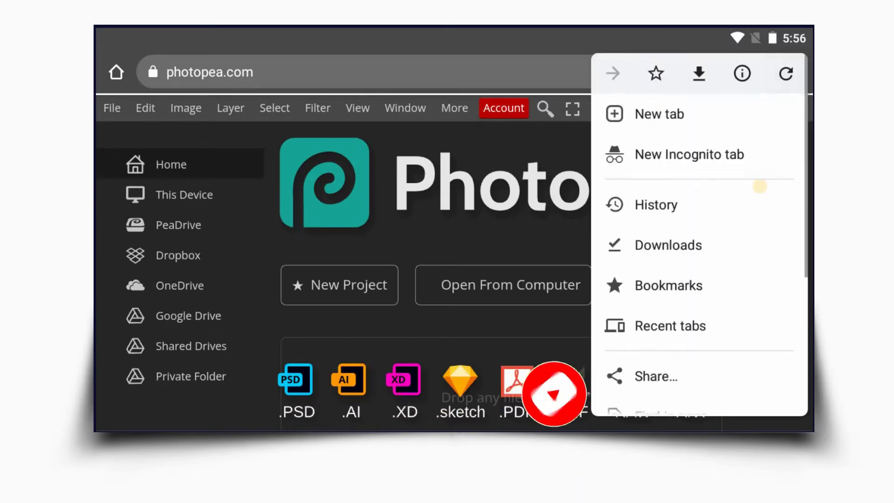
scroll(753, 261, down, 5)
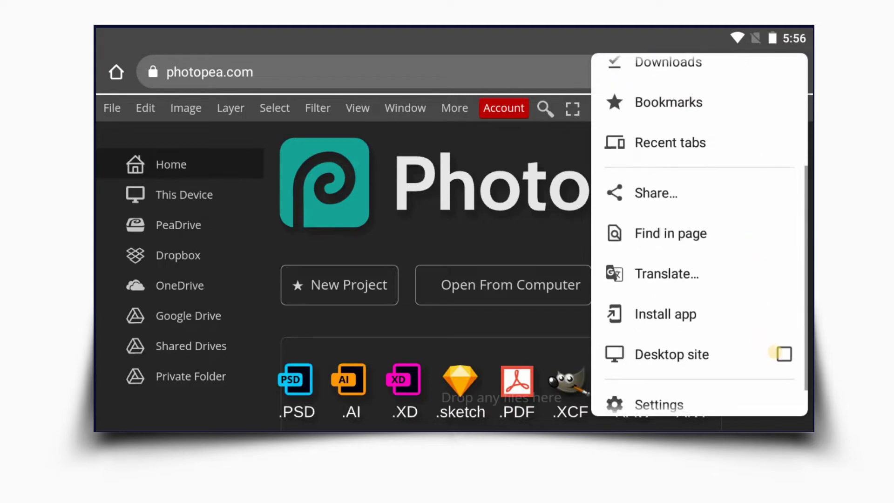
click(784, 353)
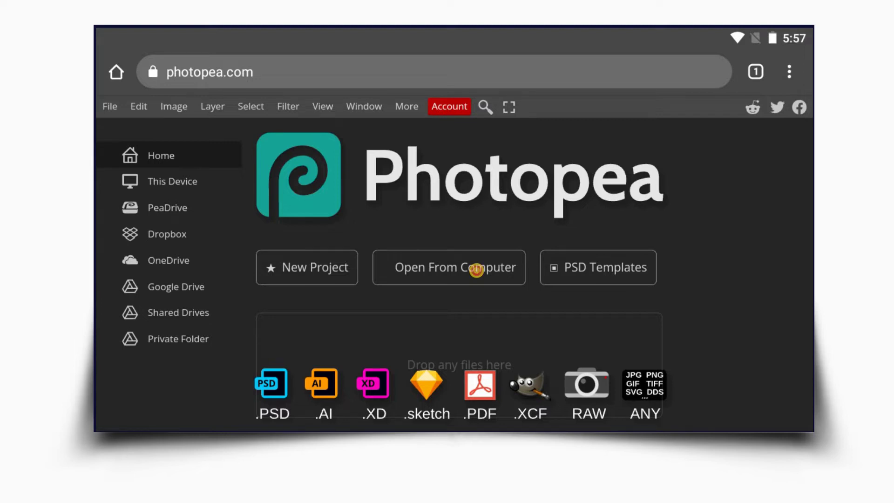
Open thumbnail kaise banaen.psd from Downloads > PLP Files via File Manager +.
click(475, 270)
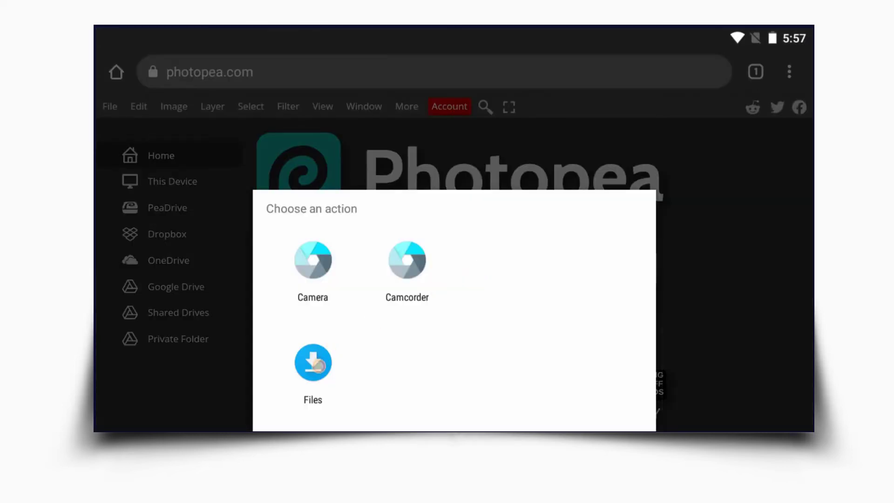
click(318, 366)
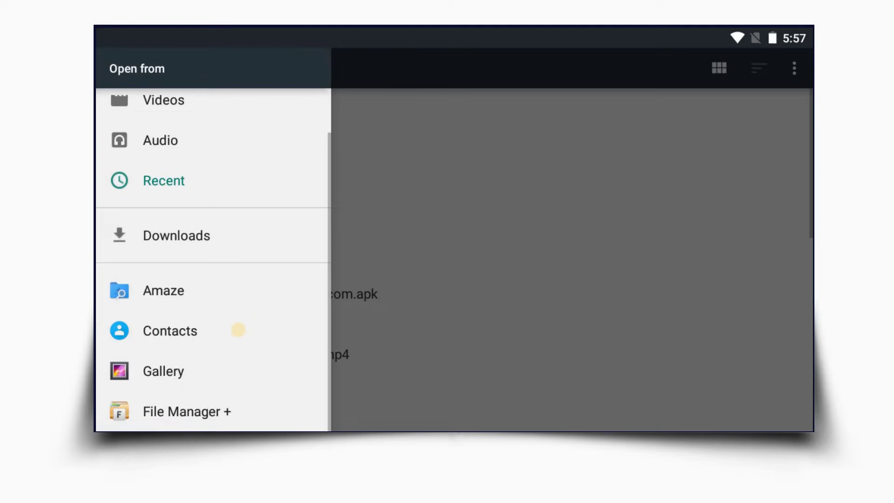
click(177, 416)
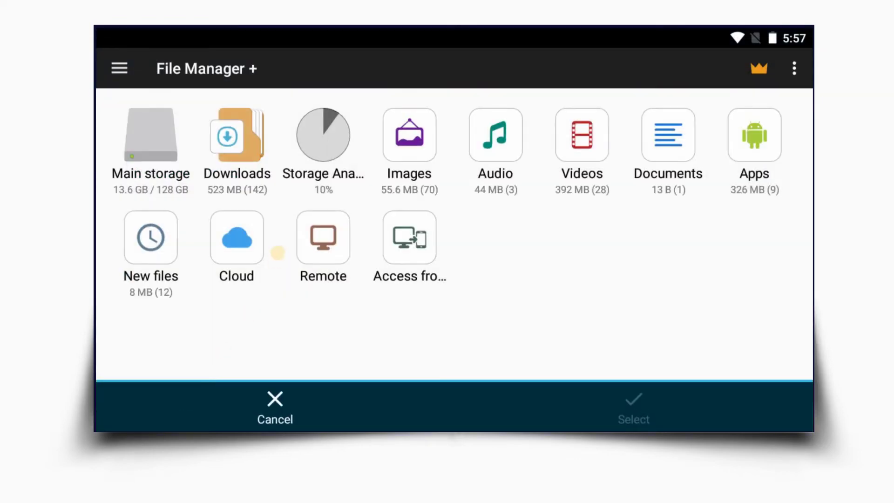
click(259, 158)
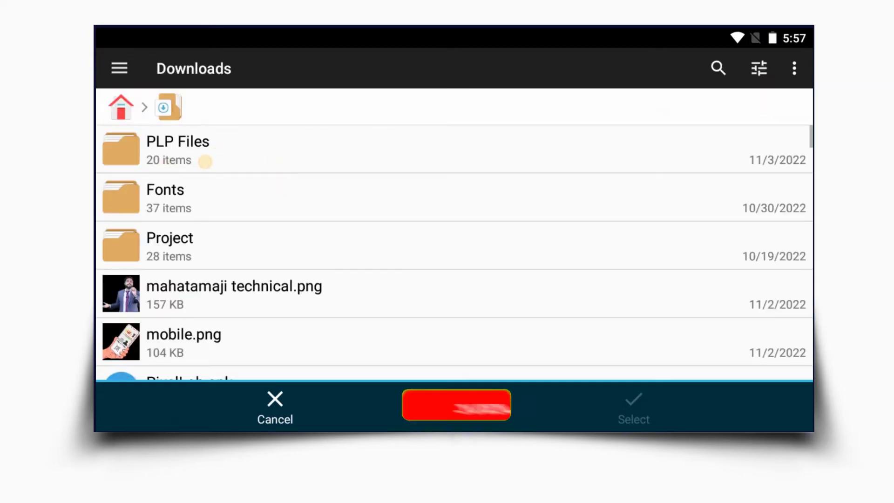
click(200, 158)
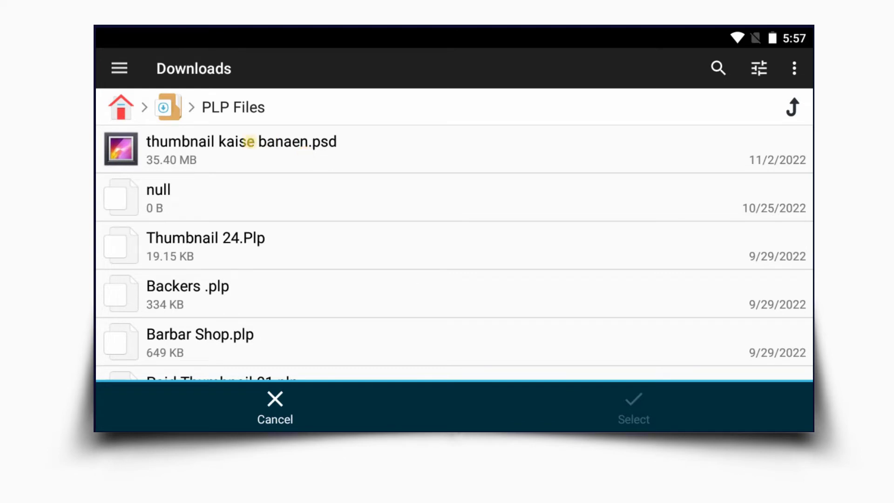
click(278, 148)
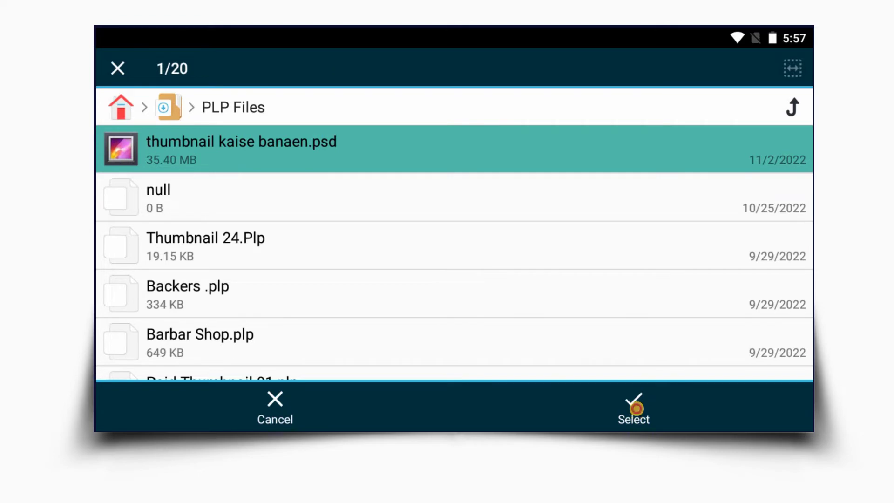
click(636, 409)
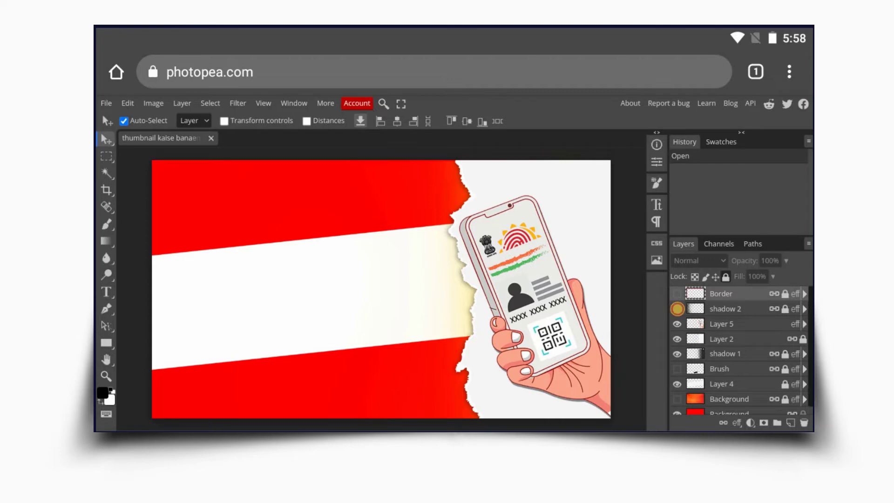
Check the shadow 2 and Layer 4 visibility, then select and show the Background layer.
click(678, 308)
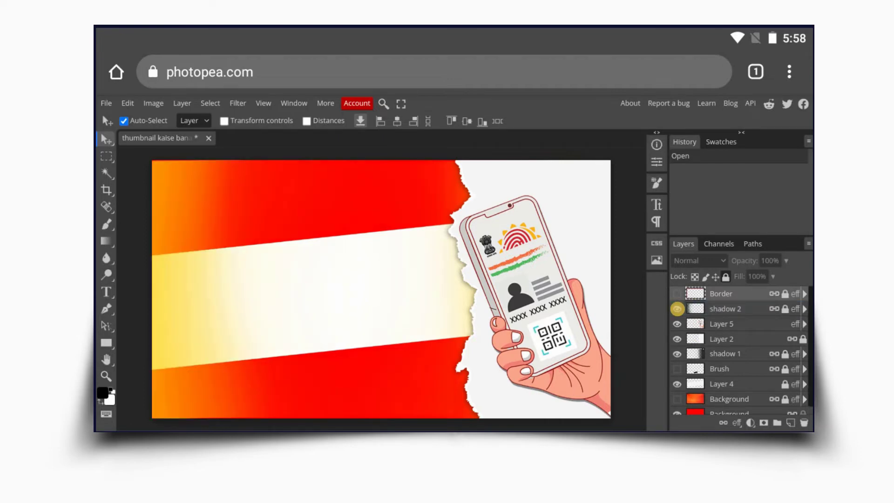
click(677, 308)
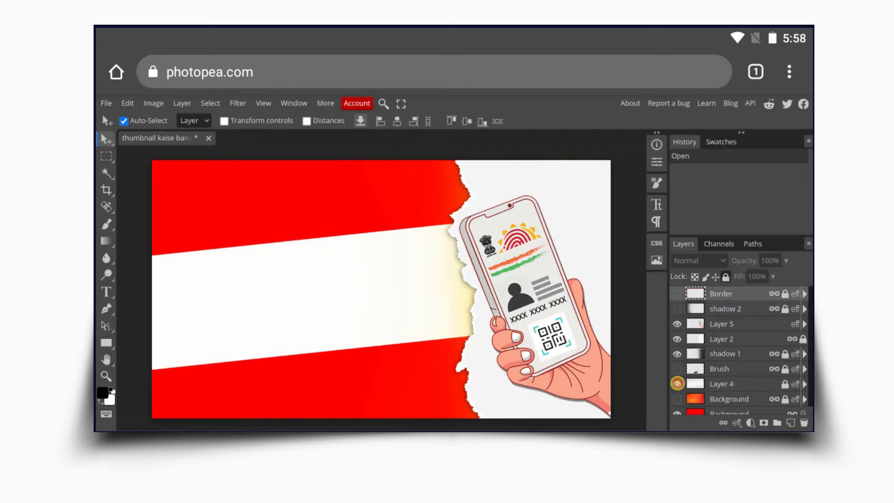
click(678, 383)
click(677, 383)
click(677, 398)
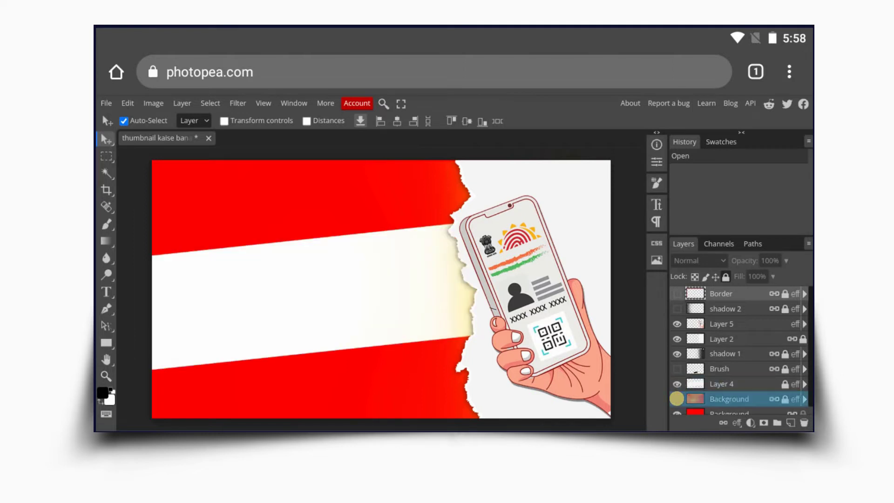
click(676, 398)
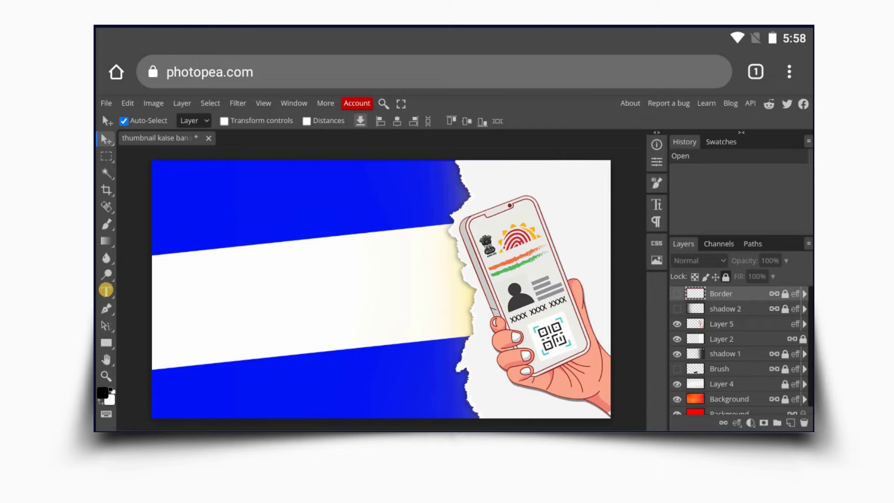
Add the PhotoShop text on the top blue band at 150 px.
click(107, 290)
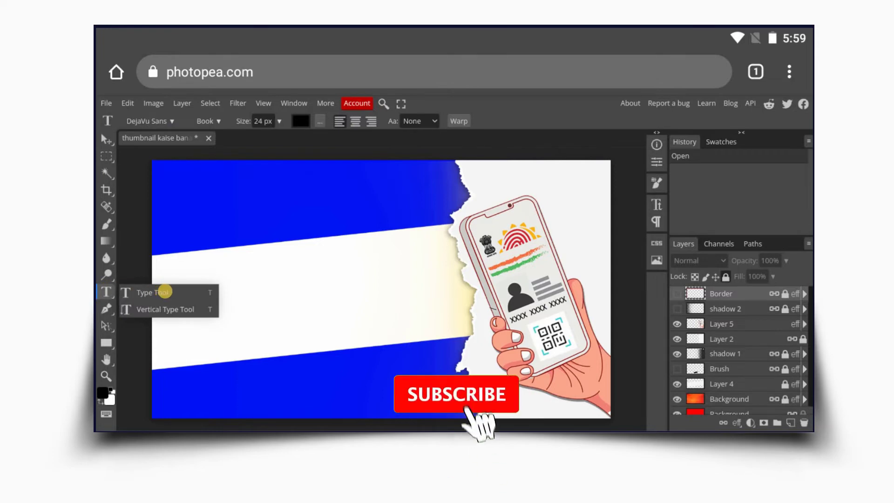
click(238, 211)
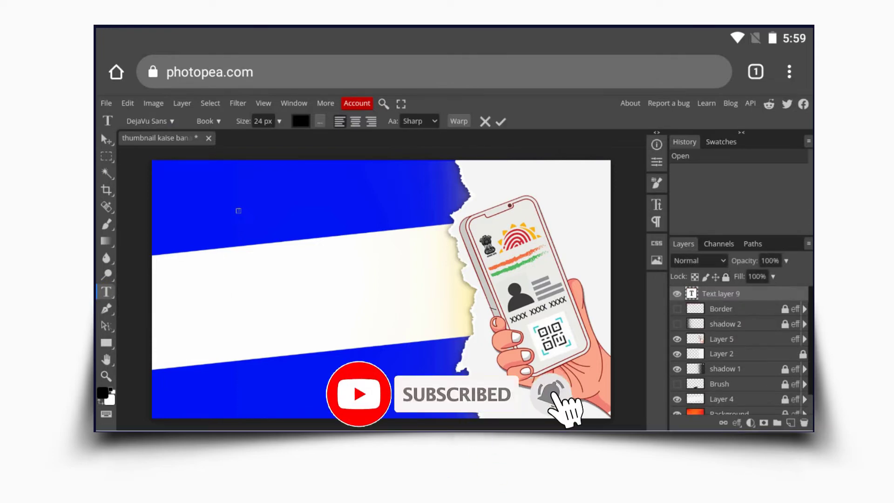
key(ctrl+a)
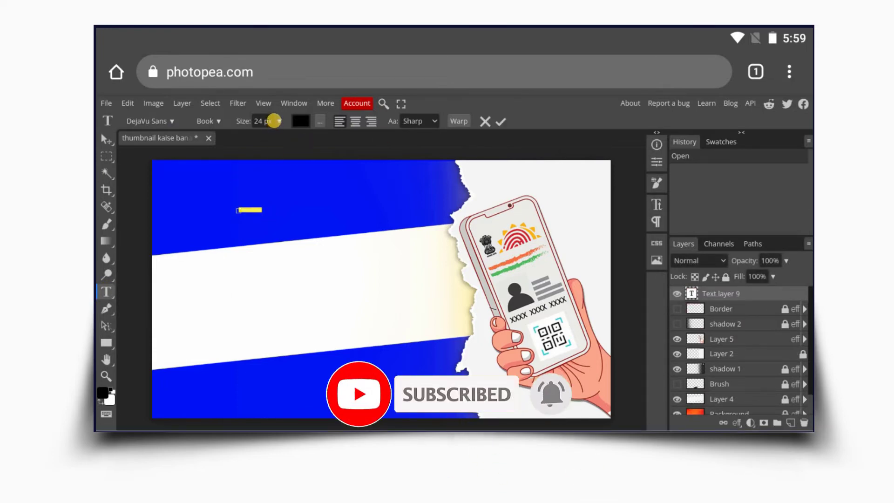
click(276, 120)
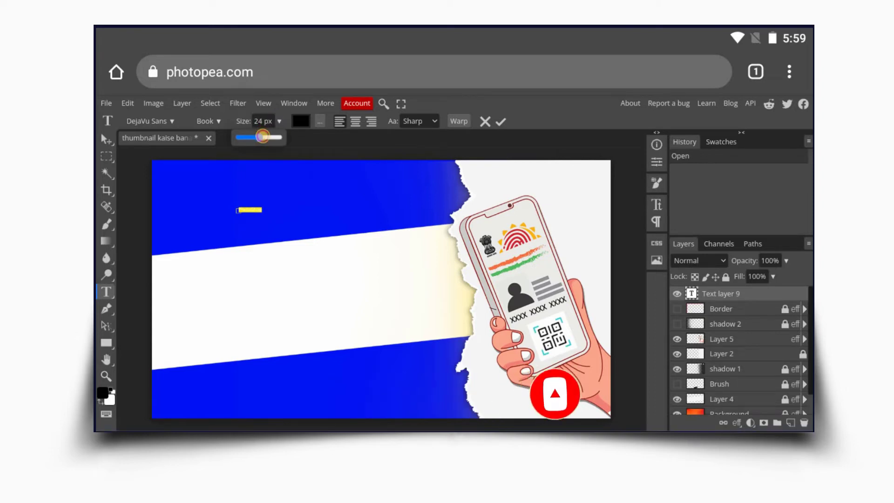
drag(280, 138, 505, 117)
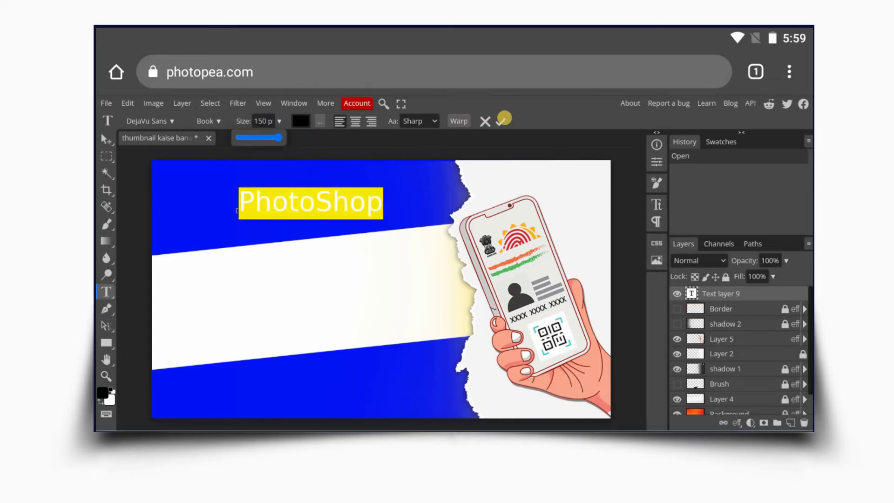
click(500, 120)
Set the heading's anti-aliasing to Strong and its font style to Bold.
click(433, 120)
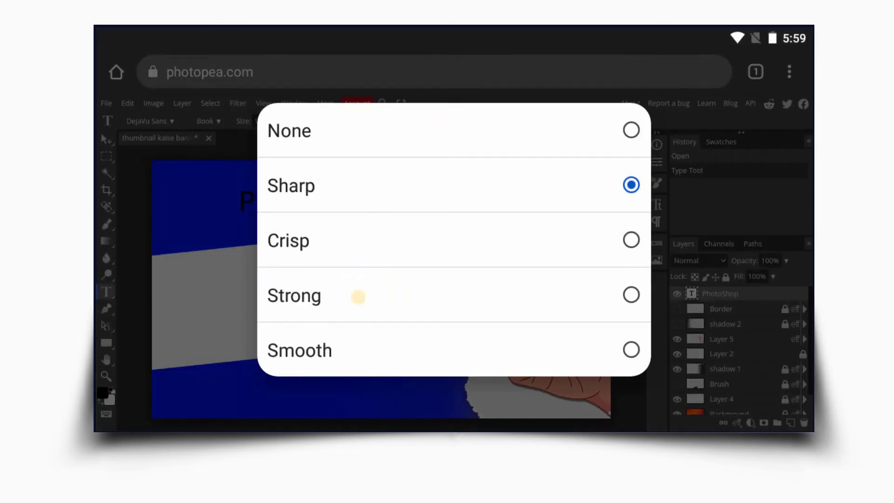
click(358, 297)
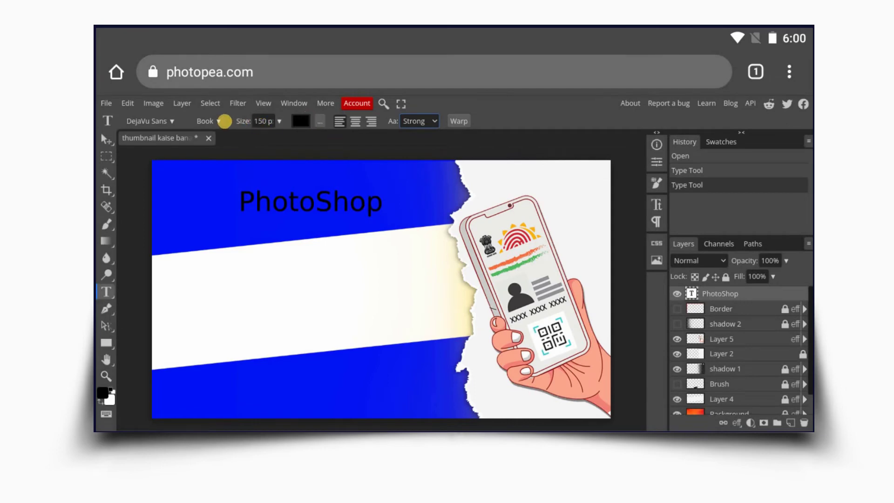
click(208, 121)
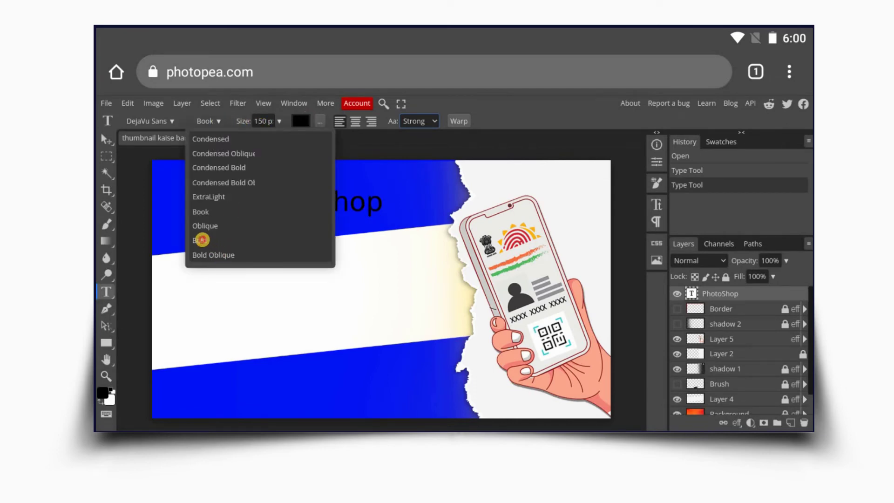
click(204, 240)
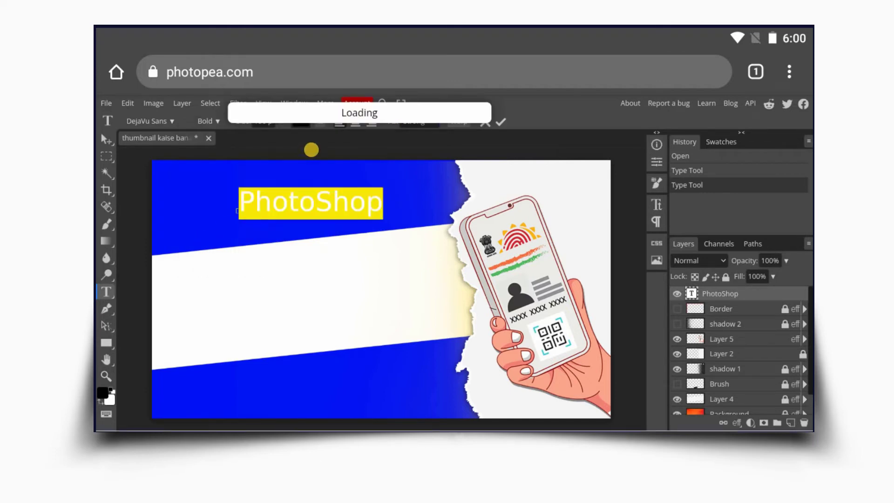
click(312, 150)
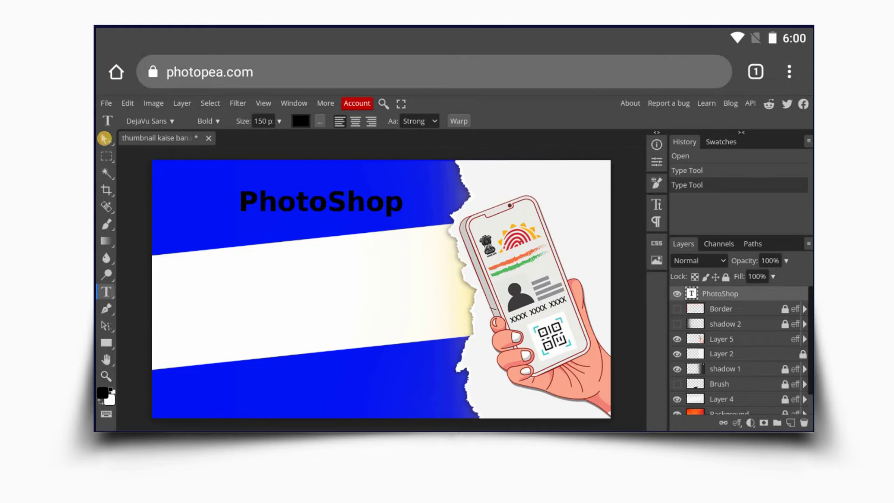
click(104, 138)
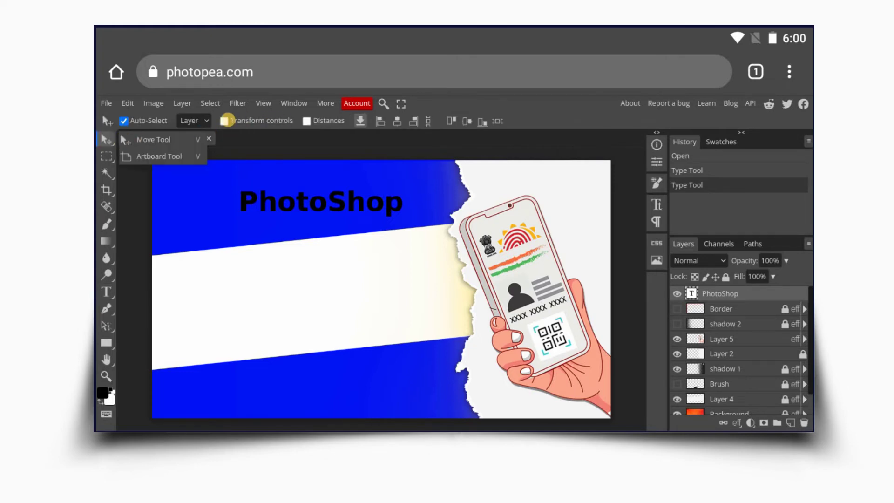
Rotate the PhotoShop heading about -6°, scale it to 173% and lift it slightly.
click(225, 121)
click(299, 197)
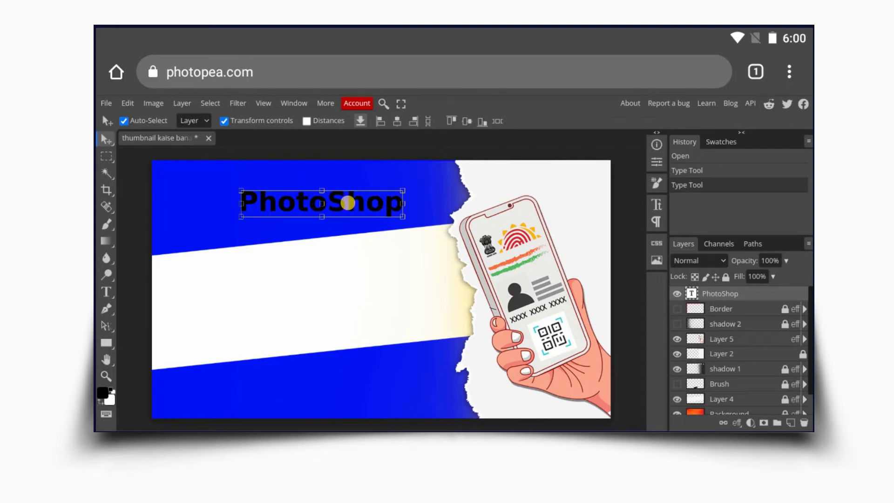
mouse_move(226, 205)
mouse_down()
mouse_move(211, 243)
mouse_move(156, 264)
mouse_up()
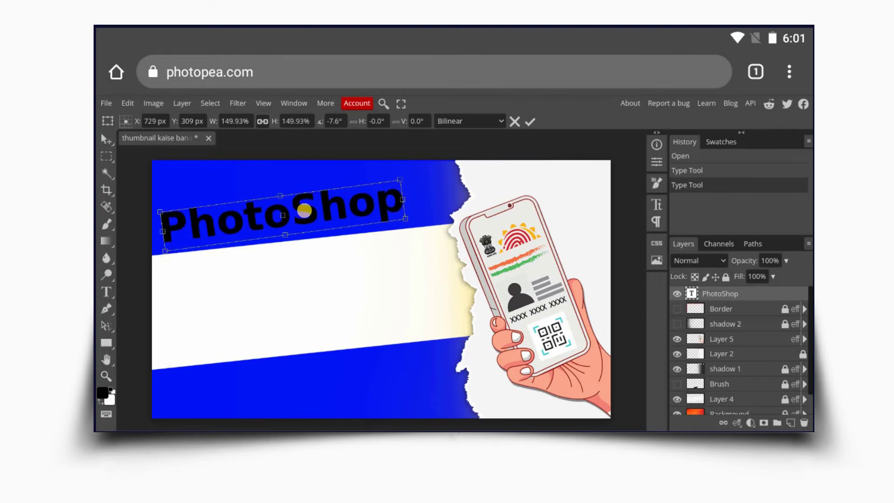
drag(402, 200, 444, 204)
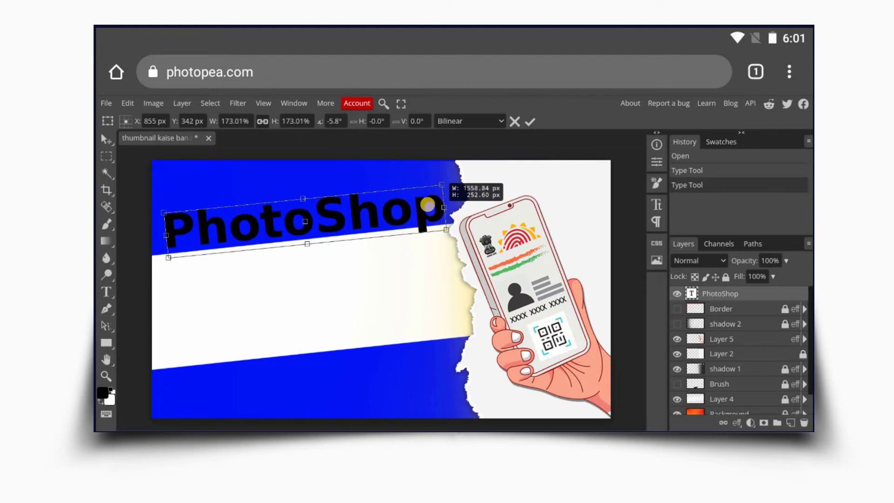
drag(378, 210, 355, 206)
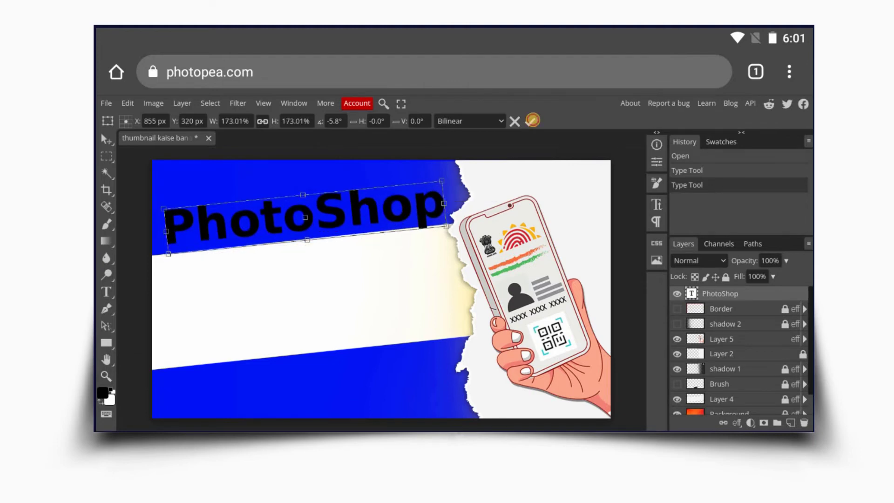
click(532, 120)
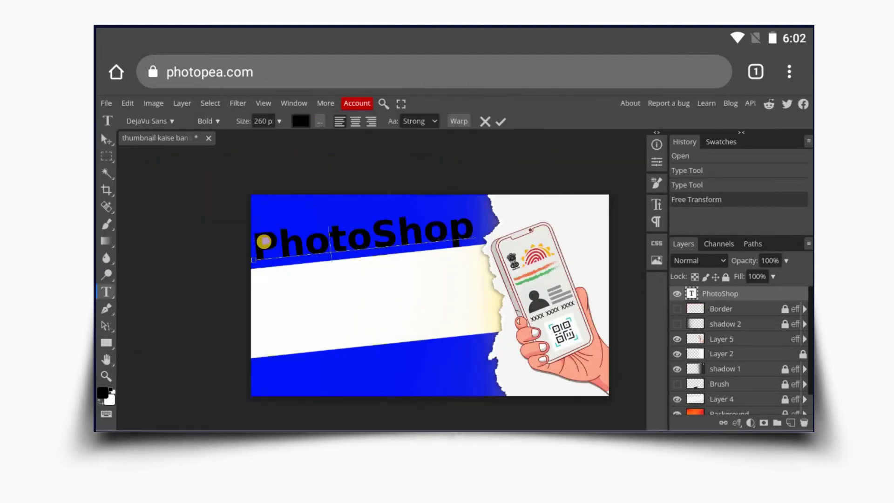
Change the selected PhotoShop heading text colour to red #f50707.
drag(268, 243, 467, 220)
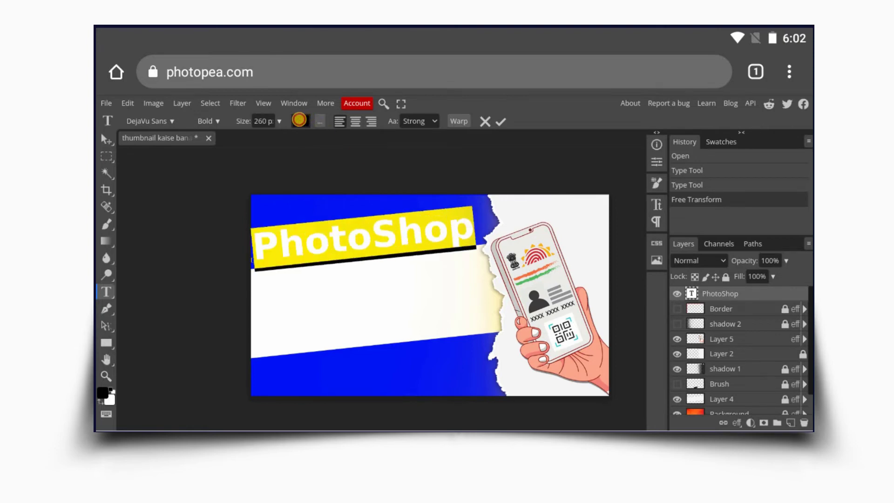
click(299, 120)
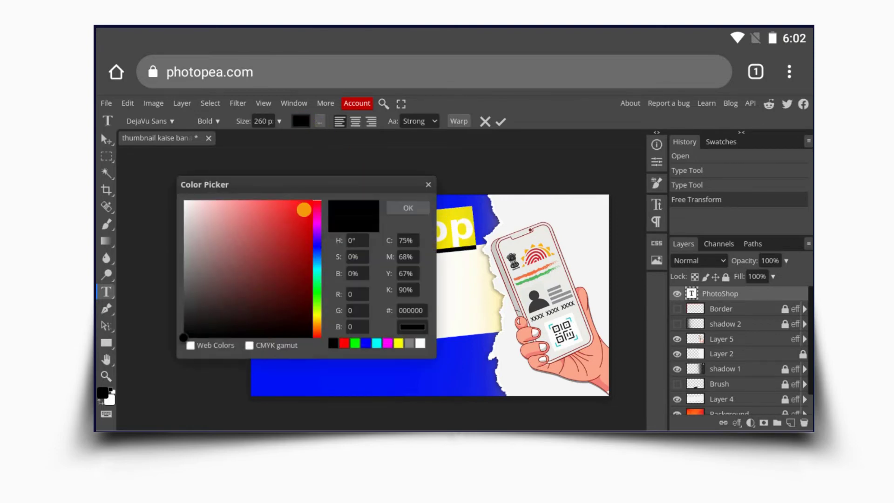
click(309, 205)
click(405, 206)
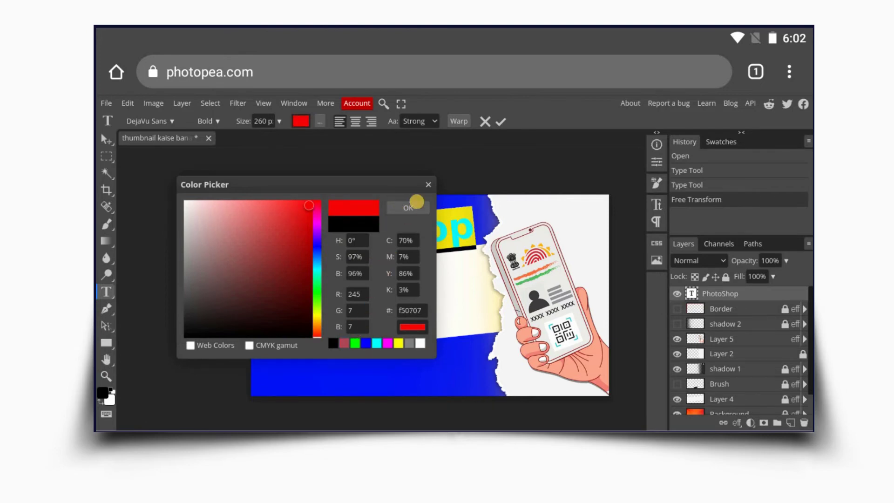
click(416, 203)
click(500, 122)
click(106, 139)
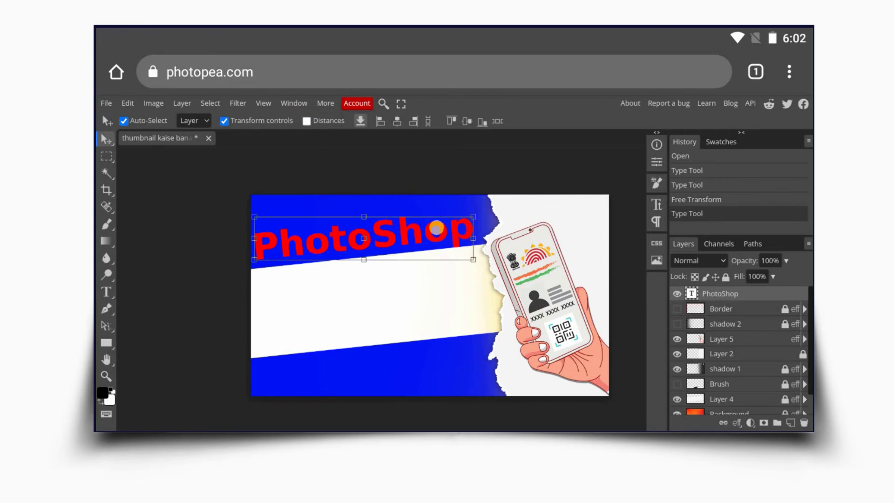
Nudge the red heading slightly right and start a new text layer on the white band.
drag(392, 236, 401, 237)
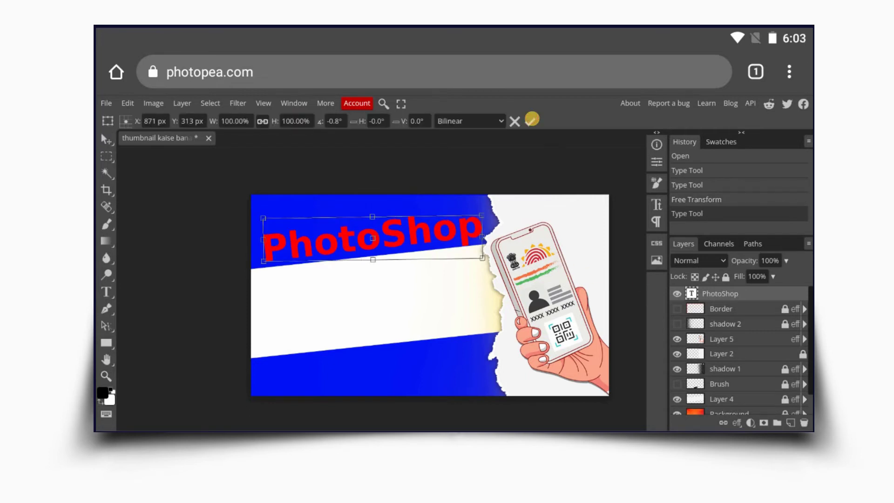
click(532, 119)
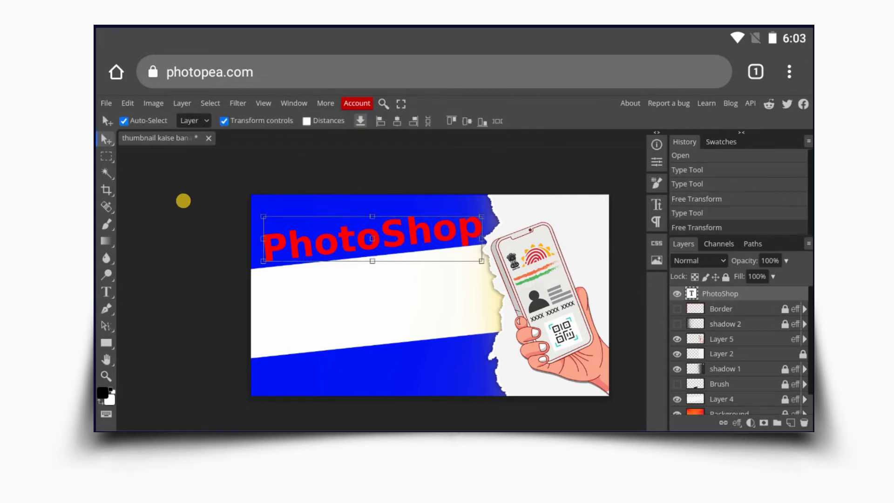
click(107, 288)
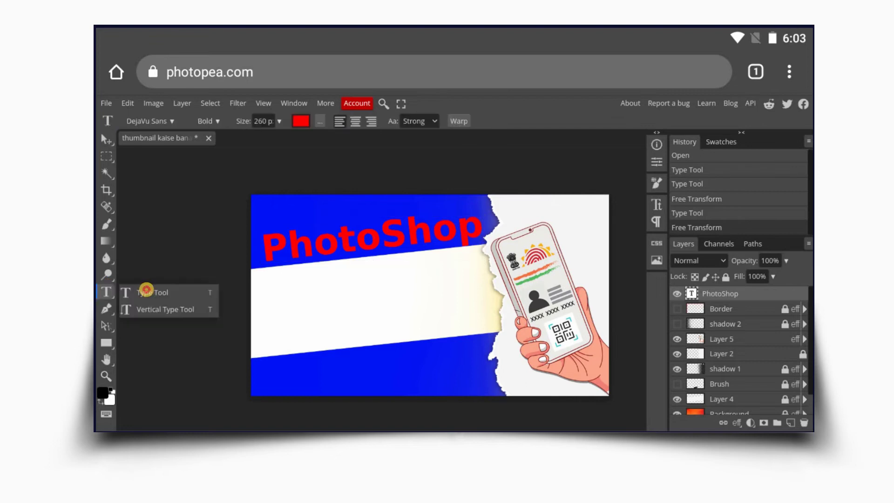
click(145, 289)
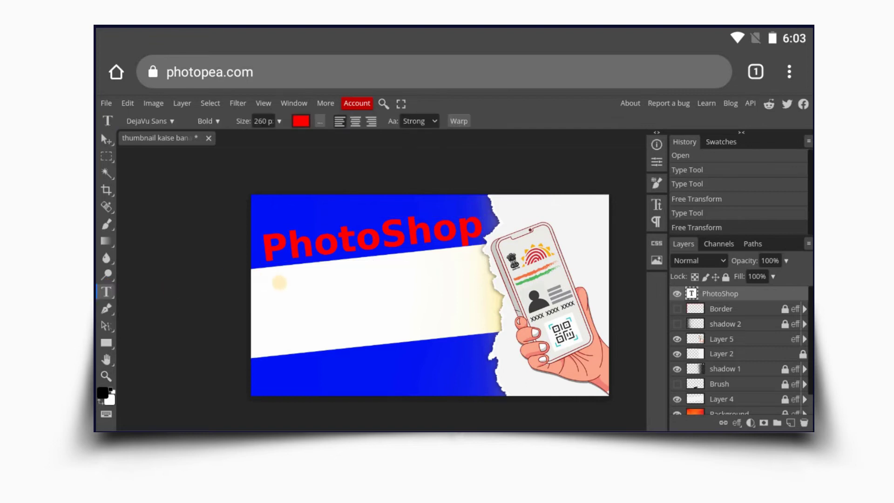
click(279, 283)
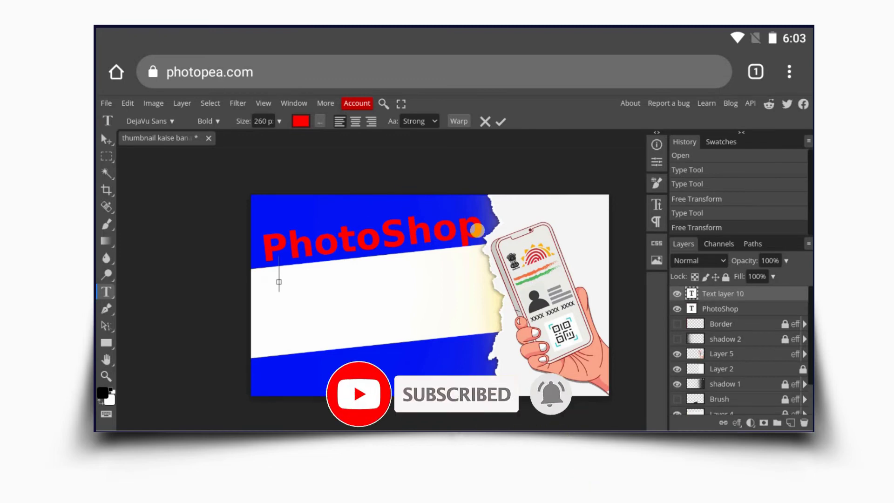
Type the Hindi line 'मोबाईल में' on the white band and correct it.
text(मोबाईल में)
click(501, 121)
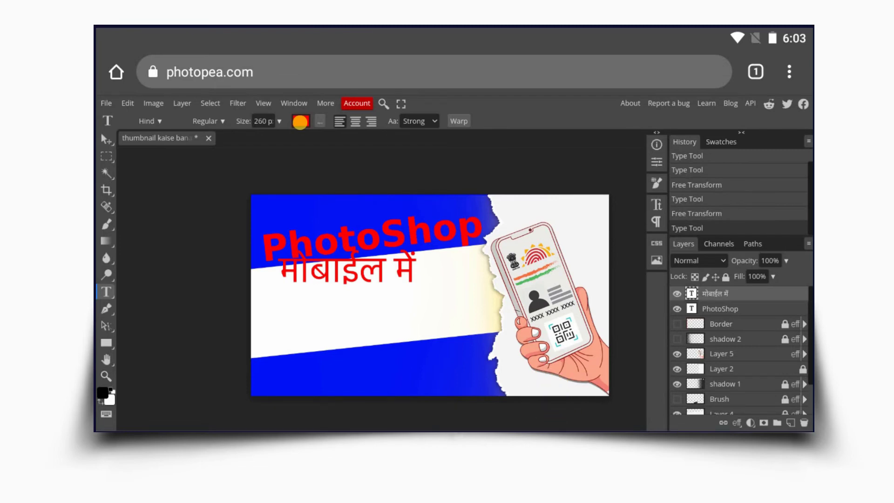
click(336, 282)
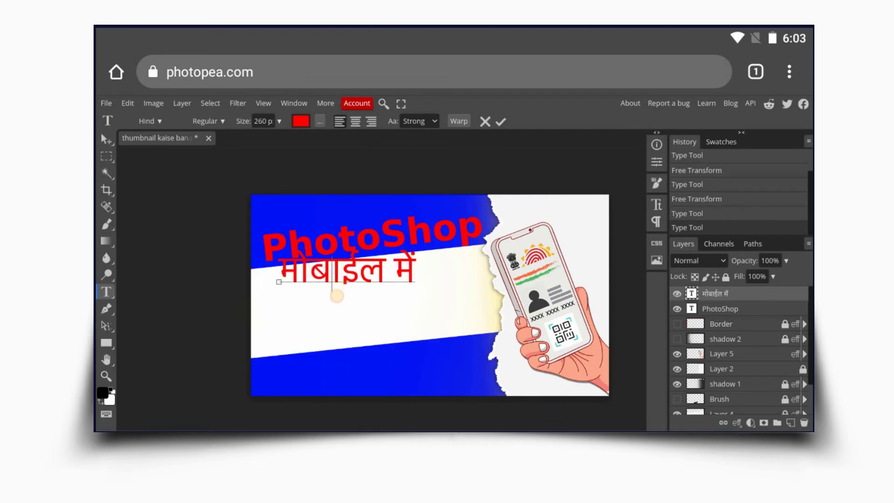
click(320, 274)
text(V)
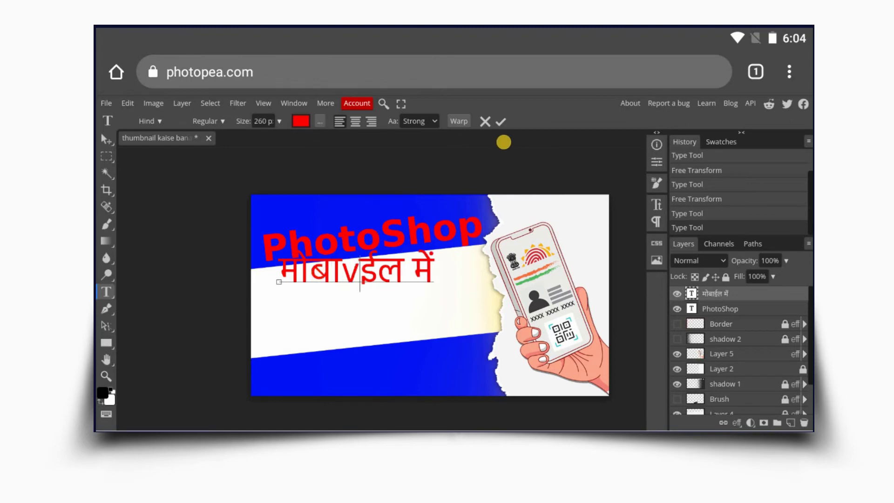
click(498, 122)
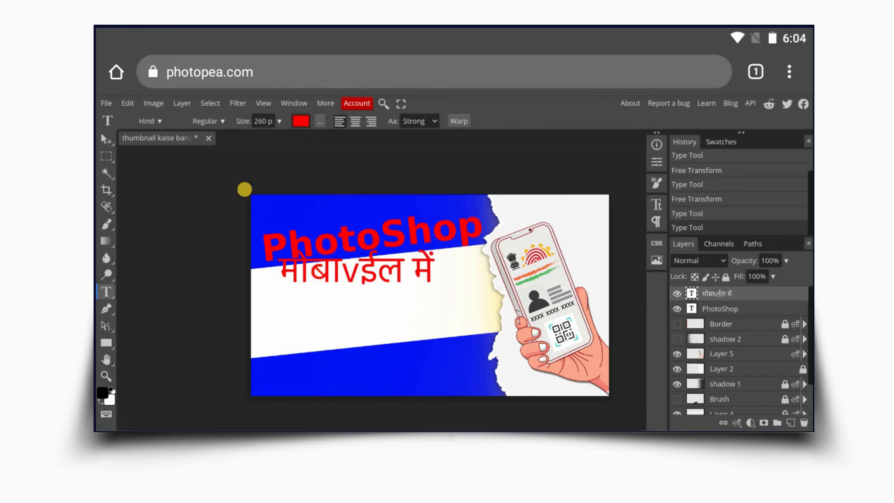
Move the Hindi line down about 50 px and select all its text.
click(103, 137)
click(338, 264)
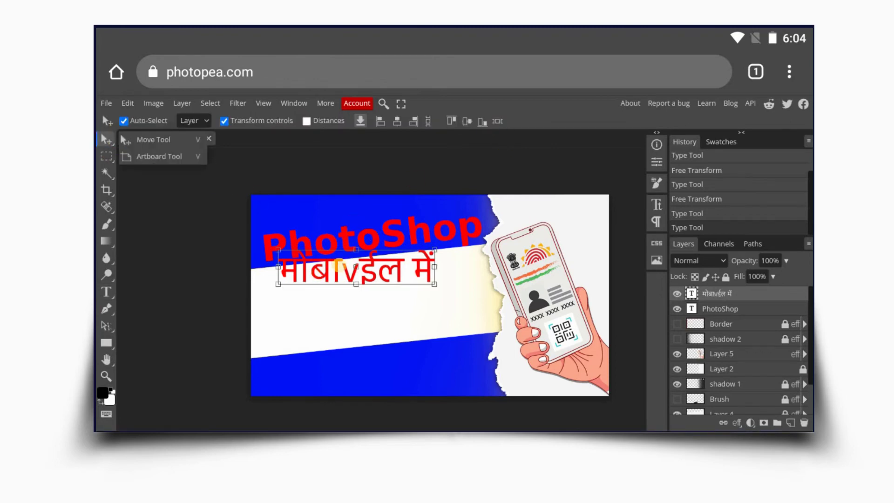
drag(338, 266, 371, 292)
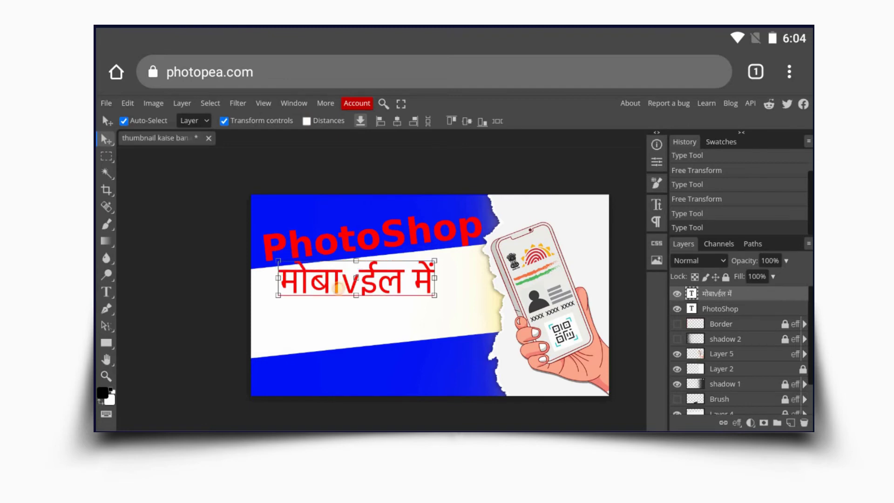
click(106, 291)
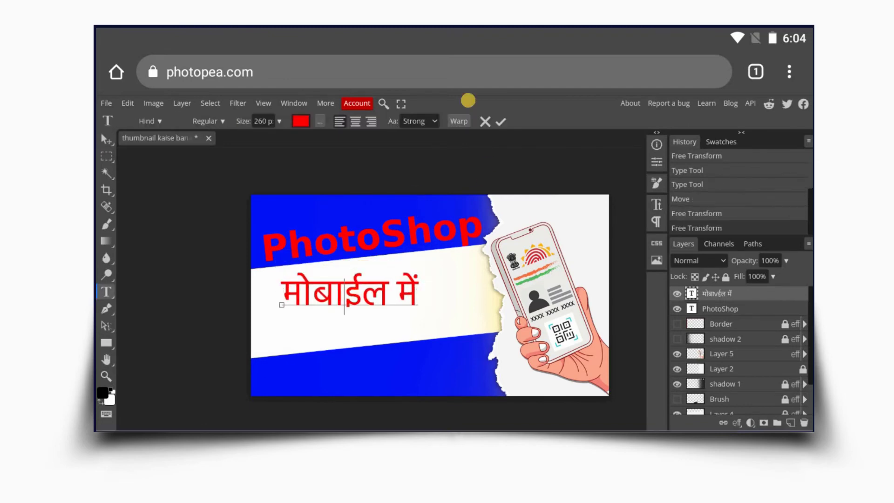
click(208, 121)
click(324, 293)
double_click(285, 294)
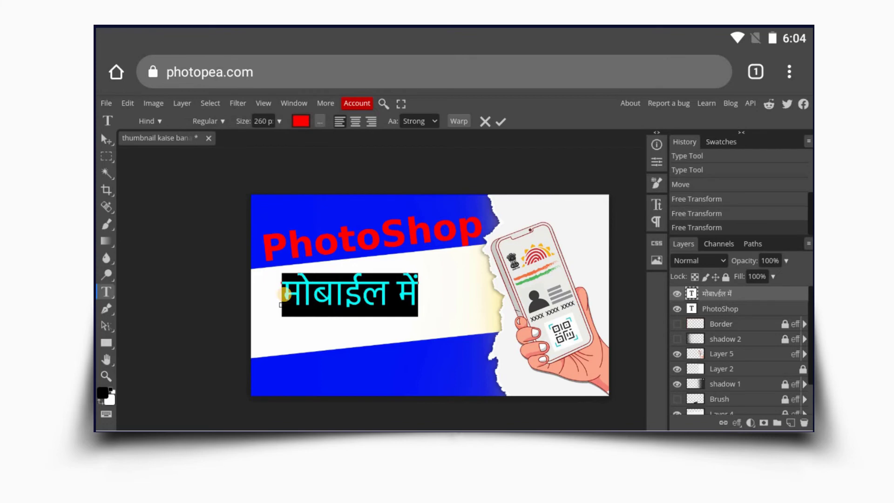
Set the Hindi line in Hind Bold and tilt it to about -7.3°.
click(208, 121)
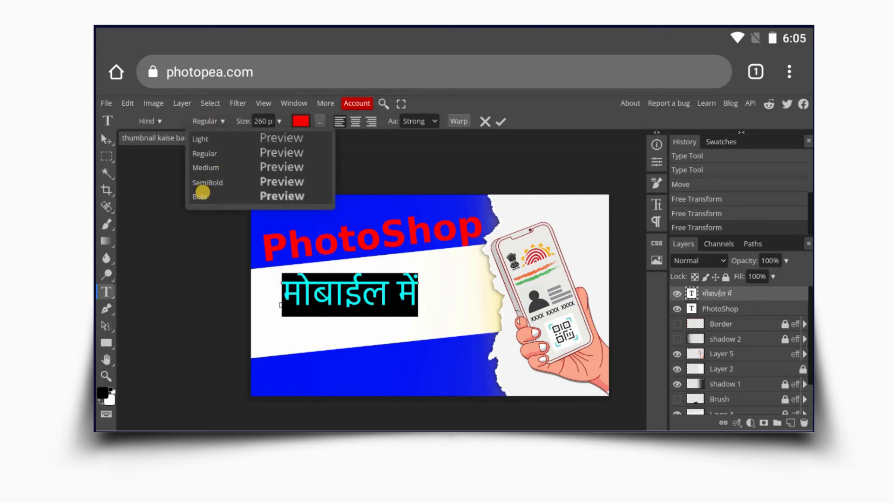
click(203, 196)
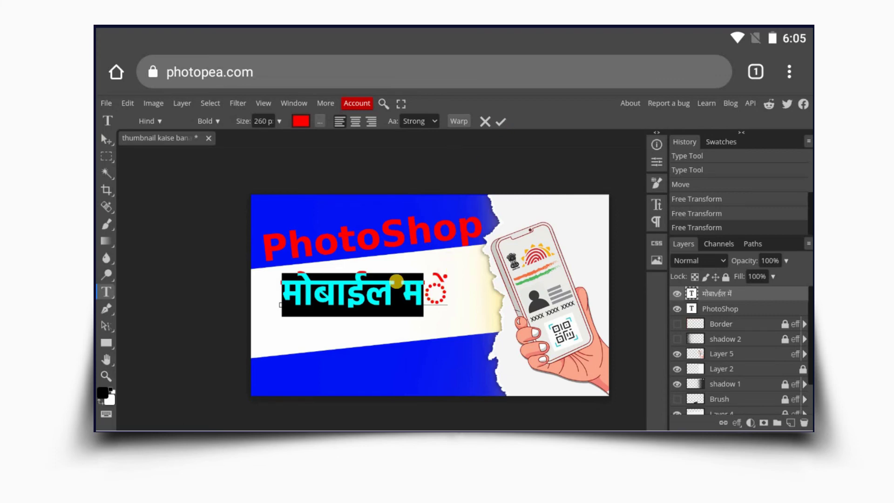
click(149, 121)
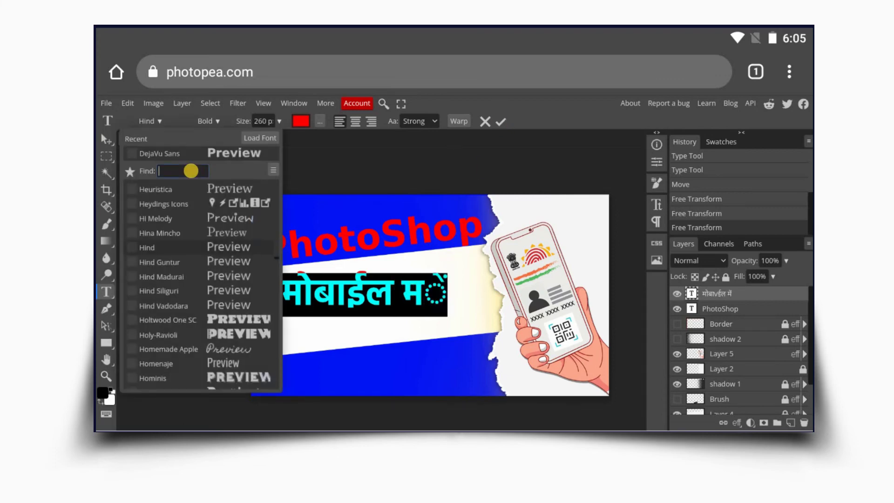
text(hind)
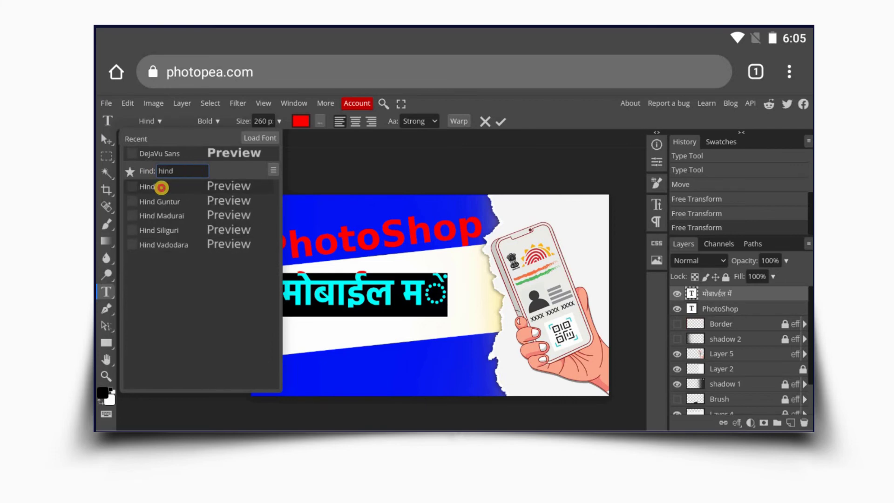
click(161, 187)
click(185, 138)
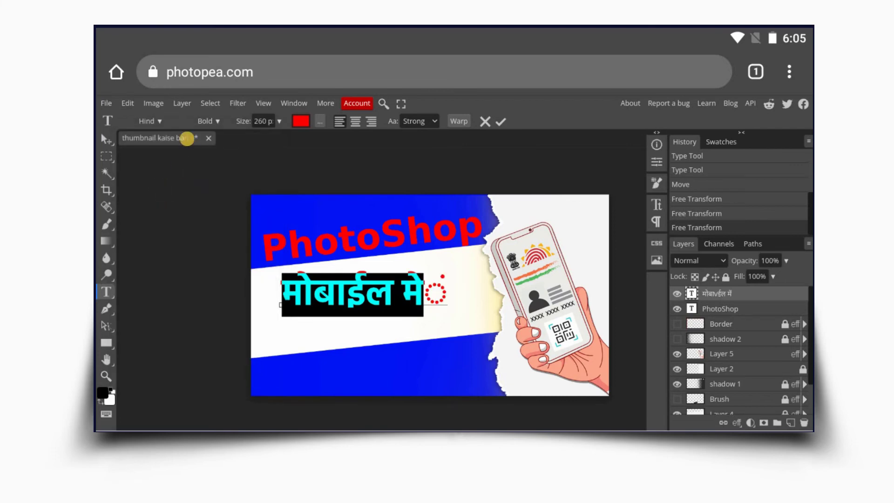
click(427, 286)
drag(431, 286, 432, 276)
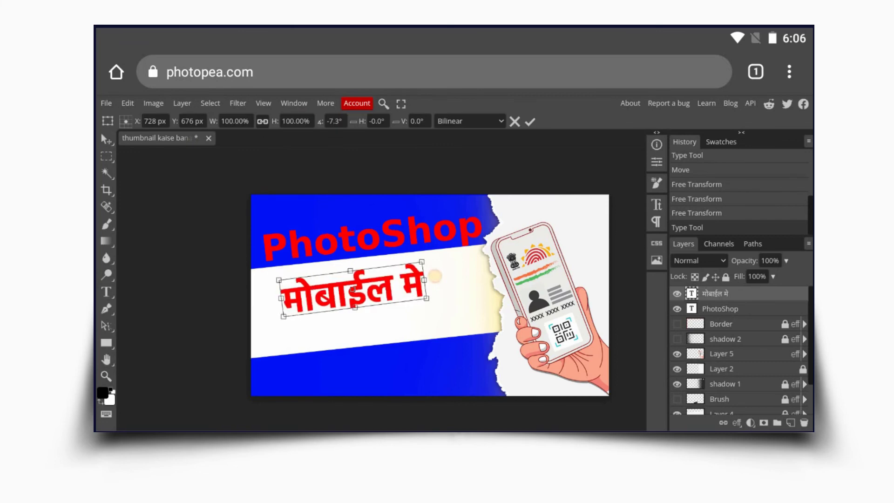
Enlarge the मोबाईल मे line to about 127%, nudge it left, and start Text layer 11 below.
drag(283, 315, 347, 292)
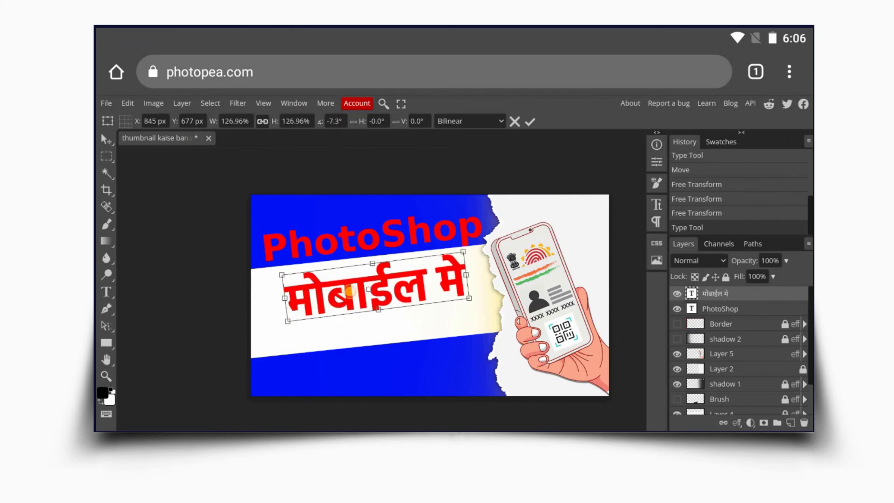
click(529, 121)
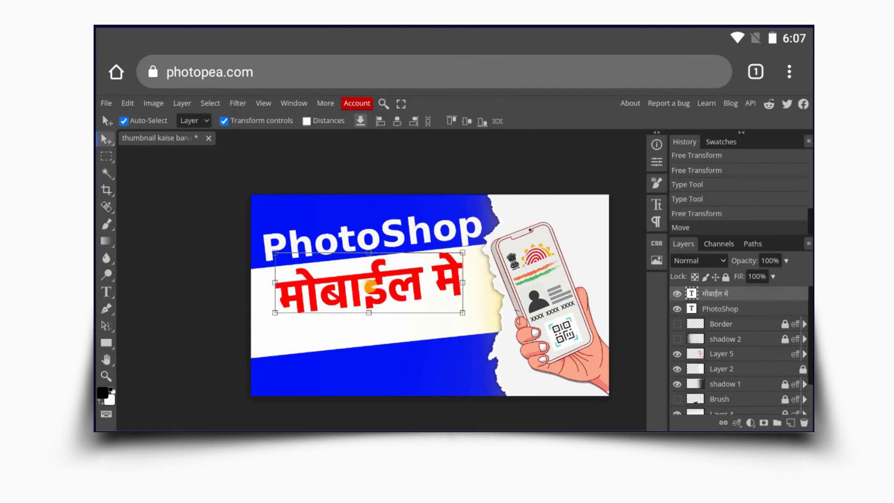
click(370, 287)
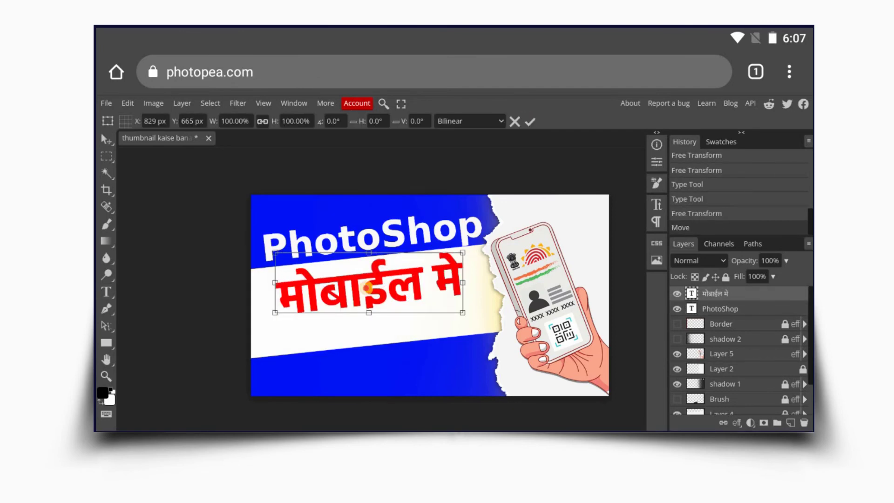
drag(364, 288, 362, 287)
click(530, 122)
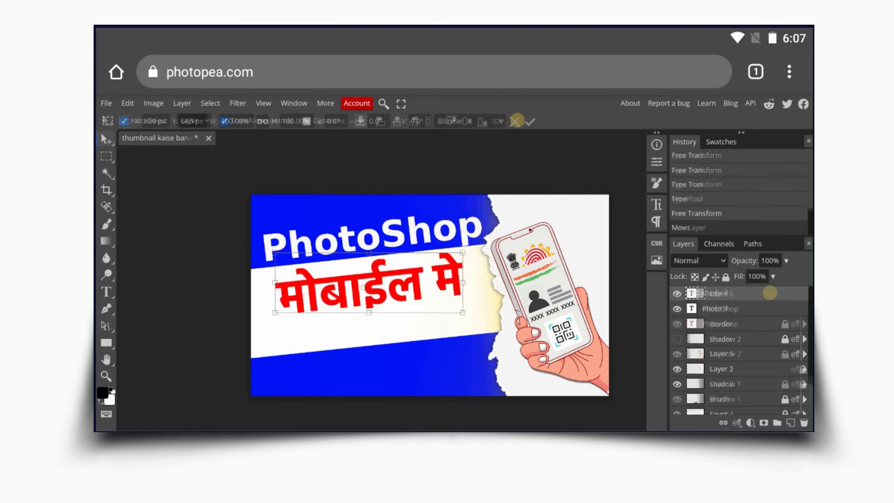
click(108, 289)
click(295, 321)
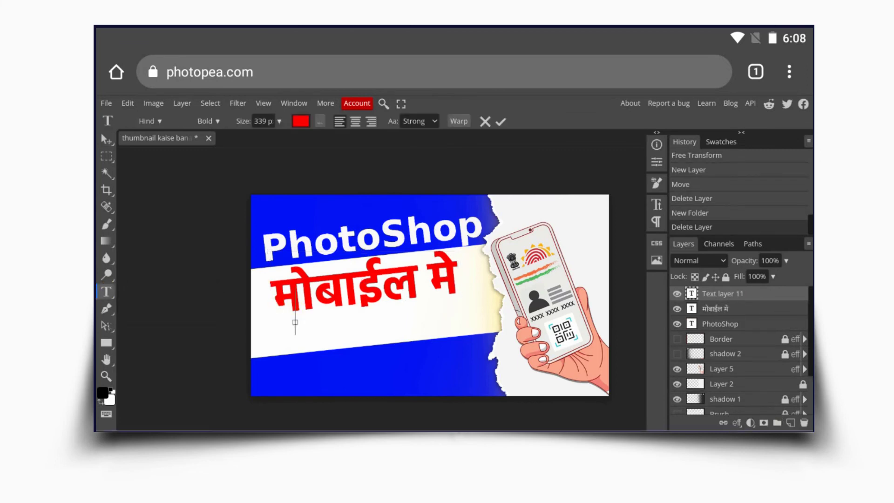
Add 'कैसे चलाए' on the lower band, scaled to about 79% and tilted about -8°.
text(कैसे चलाए)
click(500, 121)
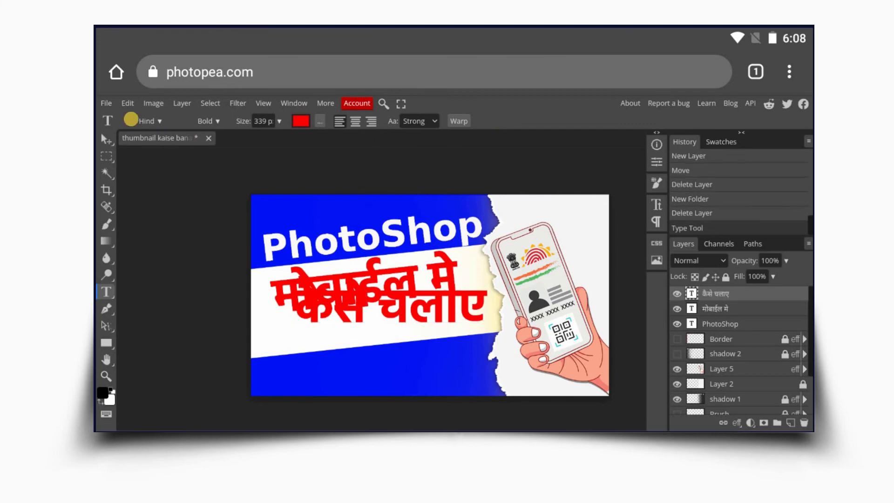
click(106, 139)
click(345, 298)
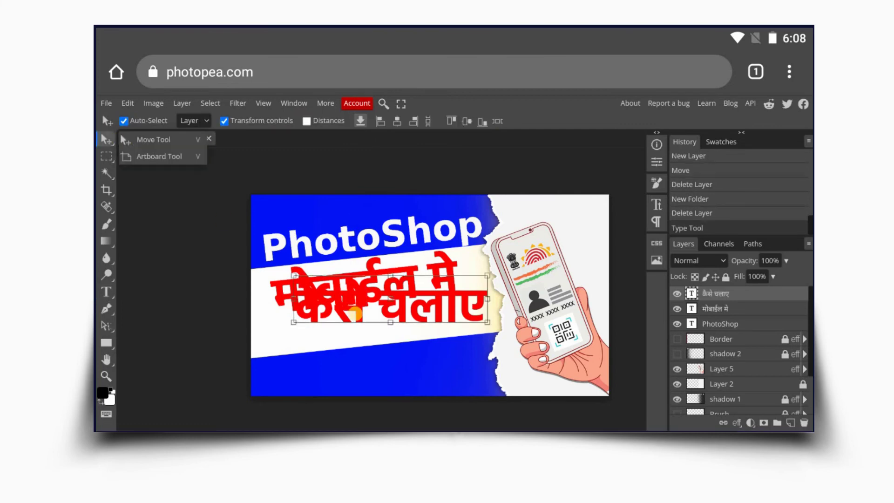
mouse_move(355, 312)
mouse_down()
mouse_move(348, 336)
mouse_move(337, 337)
mouse_up()
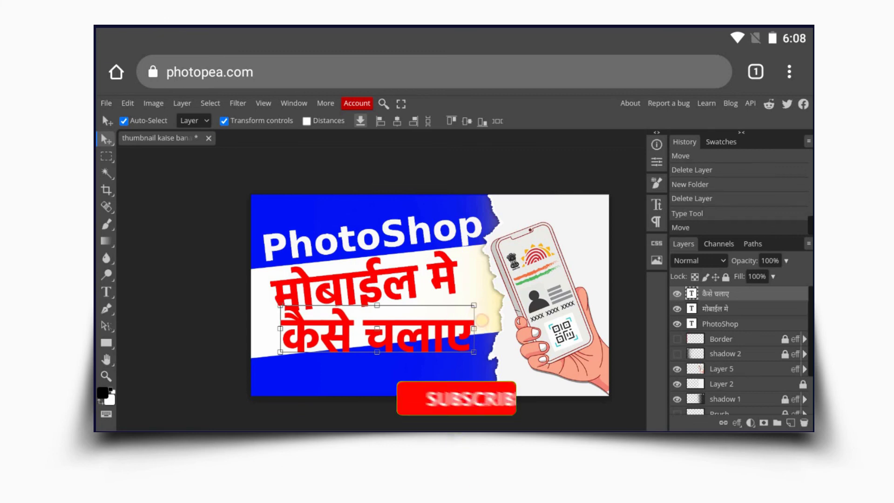
mouse_move(477, 357)
mouse_down()
mouse_move(480, 339)
mouse_move(419, 361)
mouse_up()
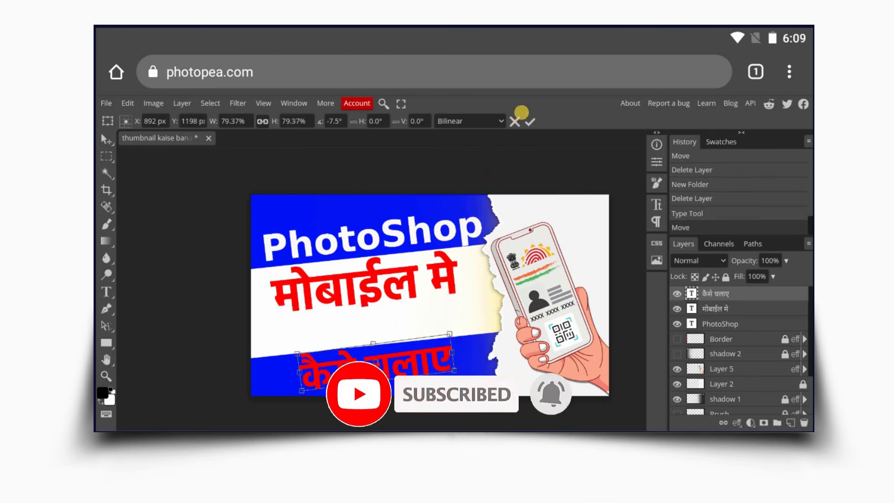
click(106, 291)
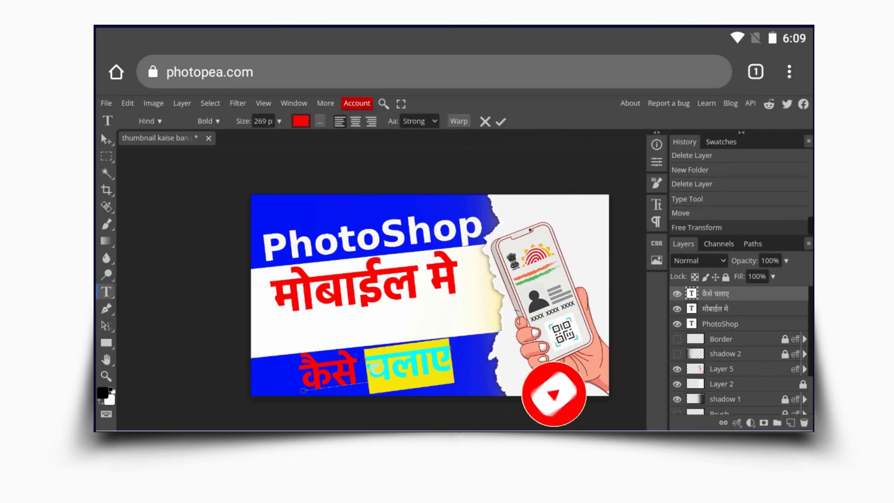
Change the कैसे चलाए text colour to white.
click(300, 121)
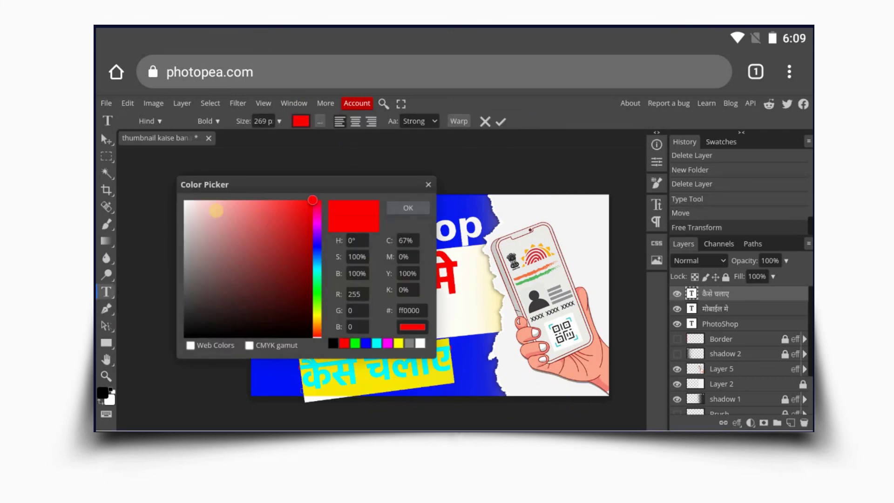
drag(216, 210, 186, 201)
click(365, 315)
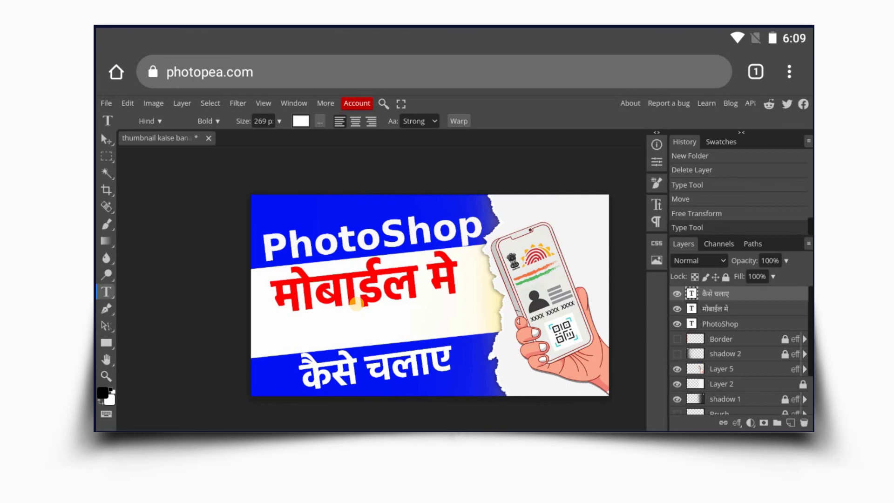
Scale the मोबाईल मे line to about 114% and shift it right and down onto the white band.
click(350, 289)
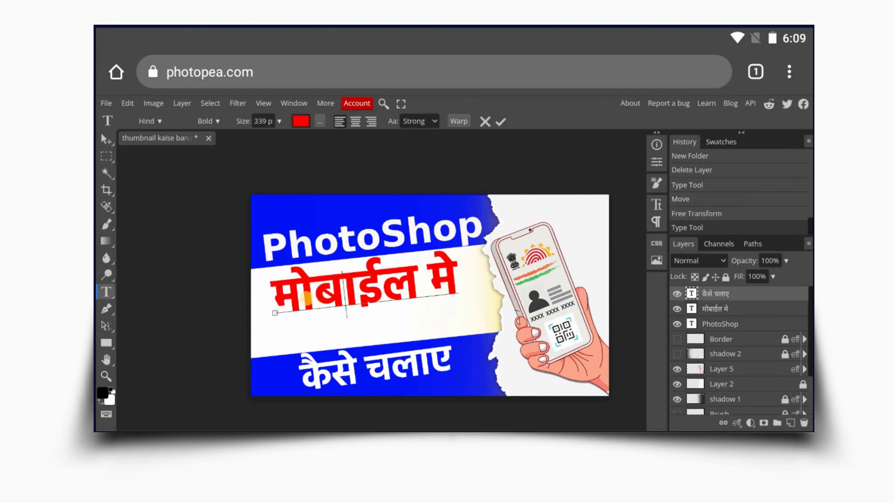
click(495, 122)
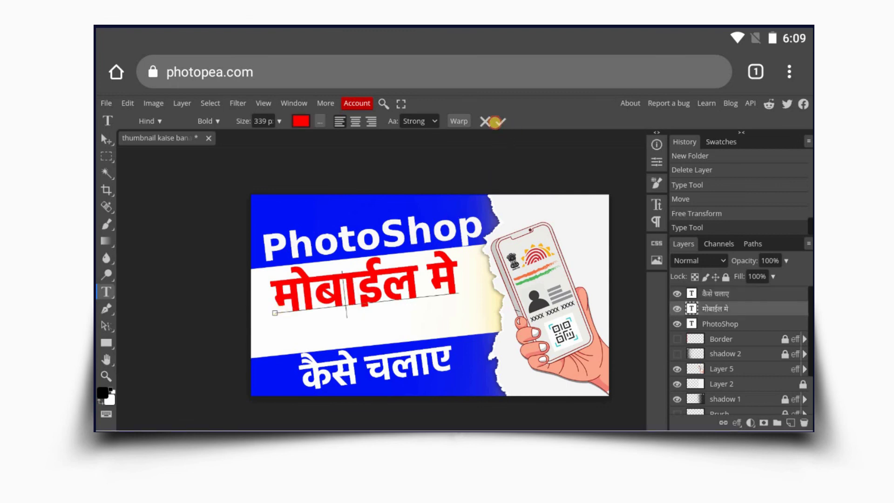
click(107, 137)
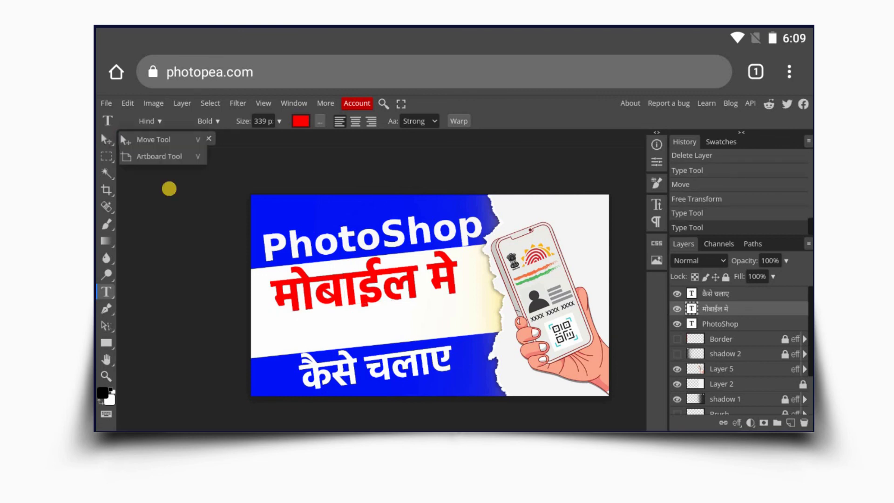
drag(270, 310, 243, 320)
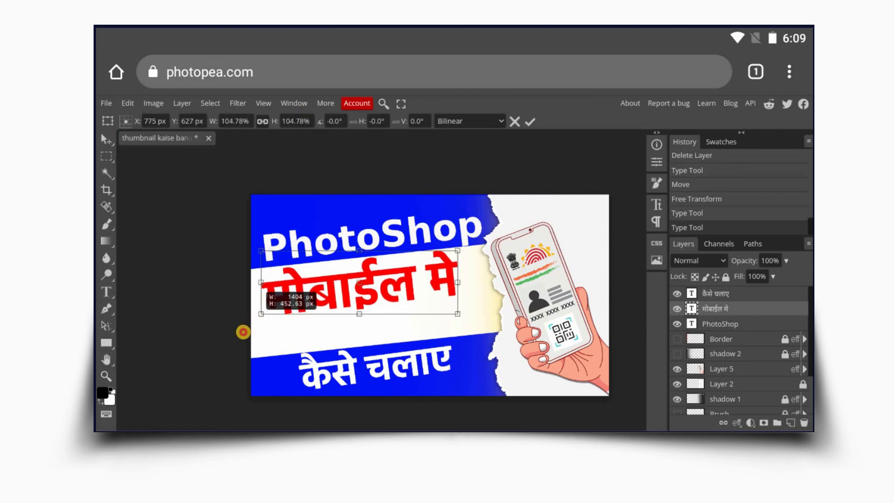
drag(336, 296, 354, 306)
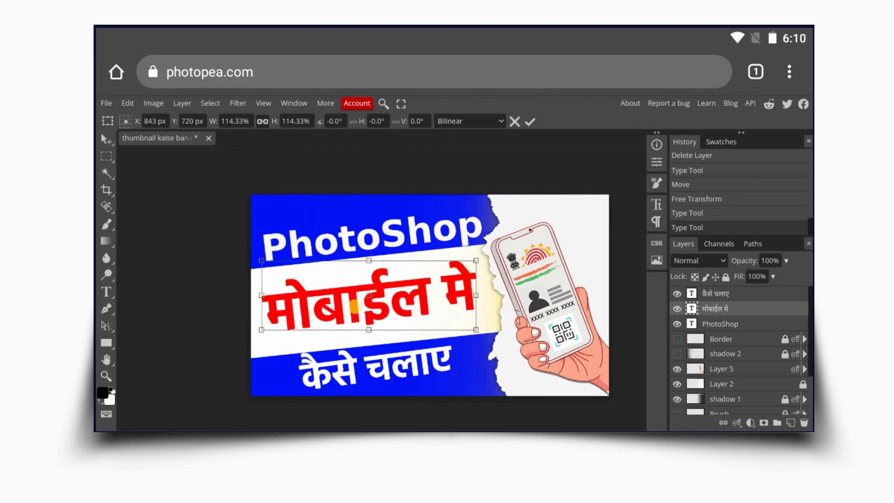
scroll(736, 354, down, 2)
click(676, 390)
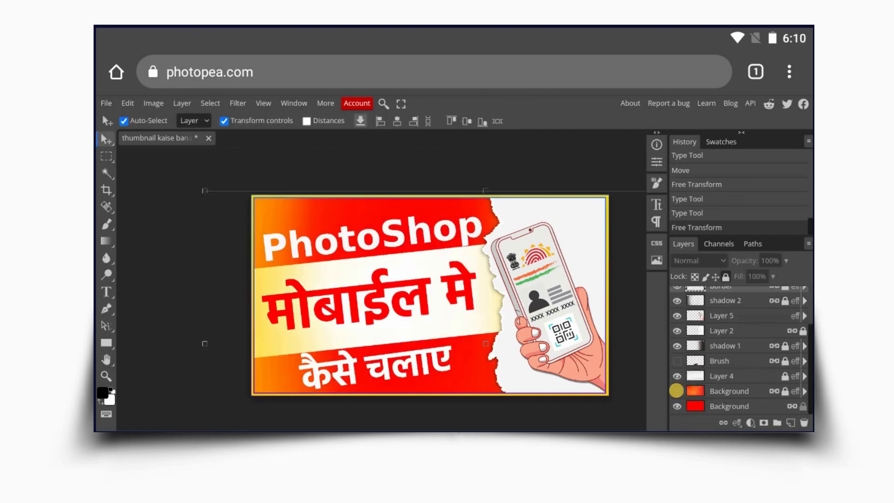